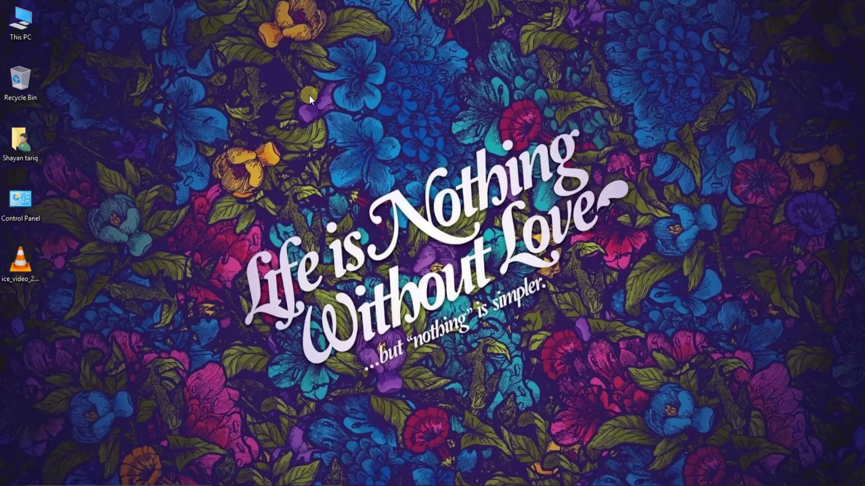
# - Refresh the desktop, then launch Notepad from Windows search to get a blank document
pyautogui.rightClick(309, 96)
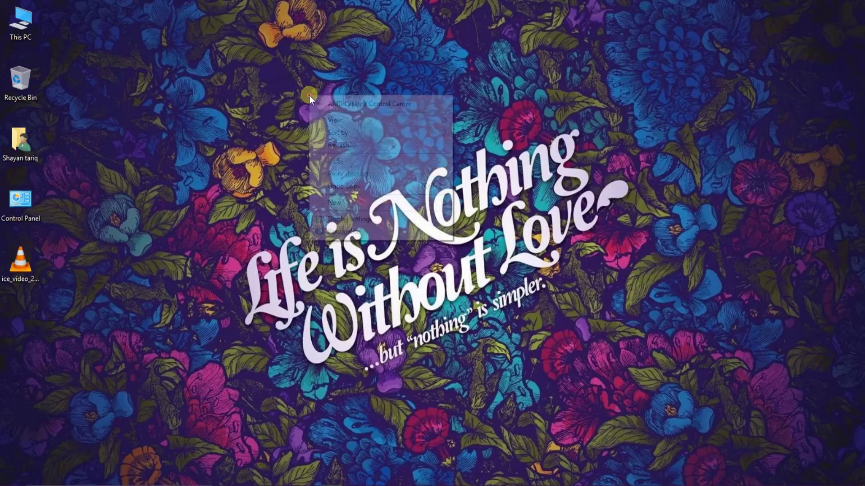
pyautogui.click(331, 145)
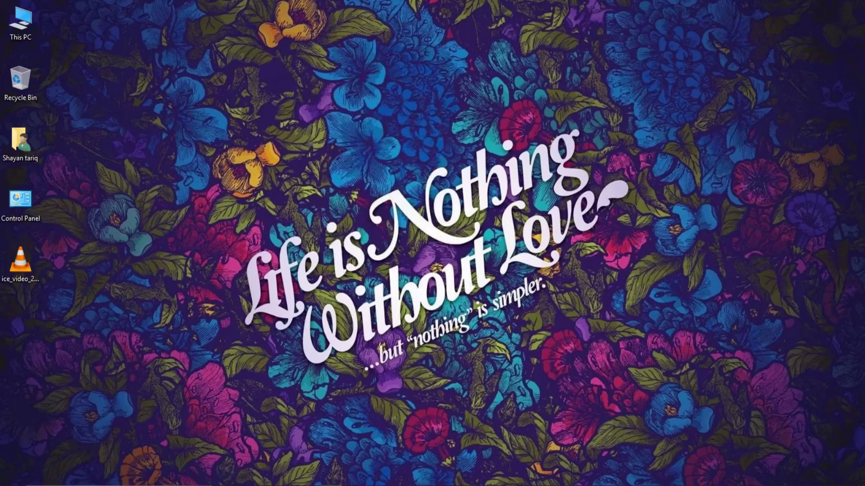
pyautogui.press('super+s')
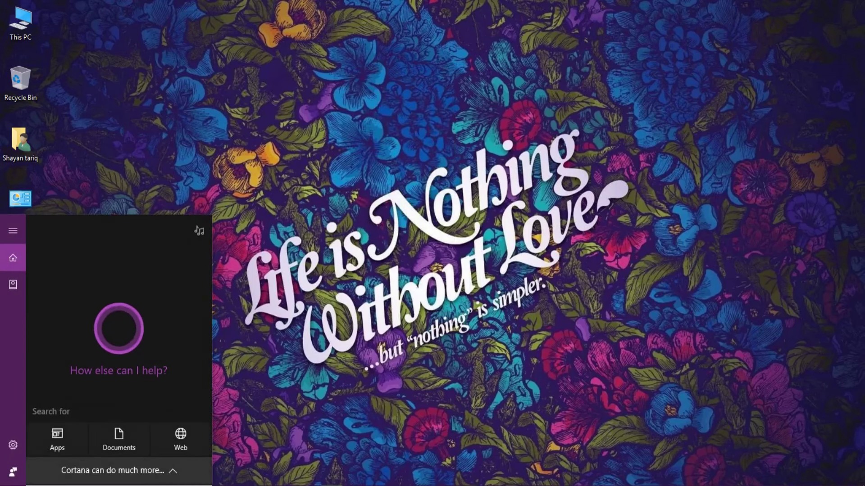
pyautogui.write('no')
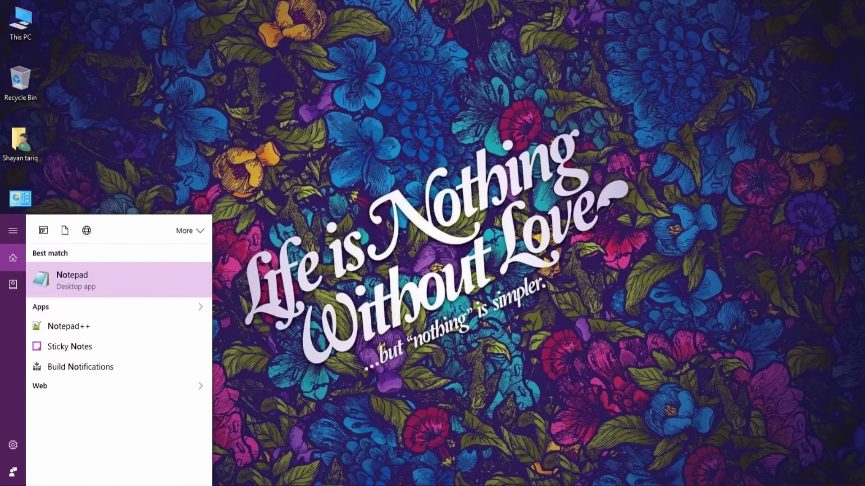
pyautogui.click(108, 285)
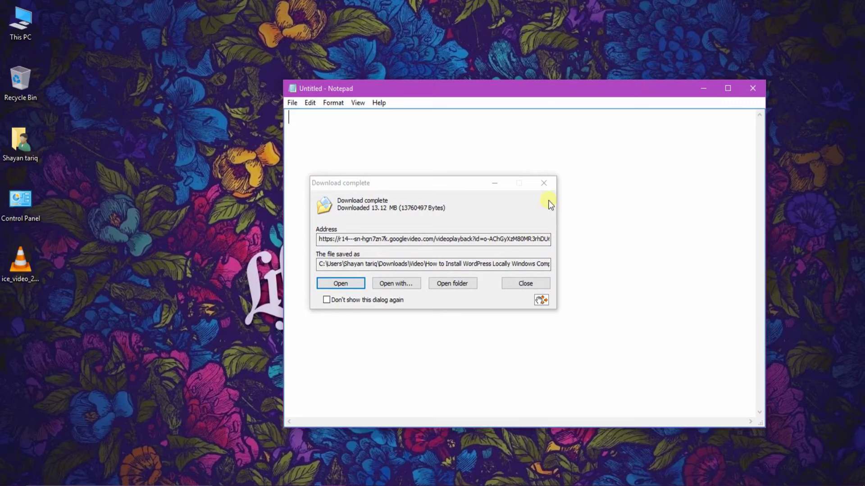
# - Dismiss the download notice and write an <html></html> tag pair with blank lines between
pyautogui.click(550, 184)
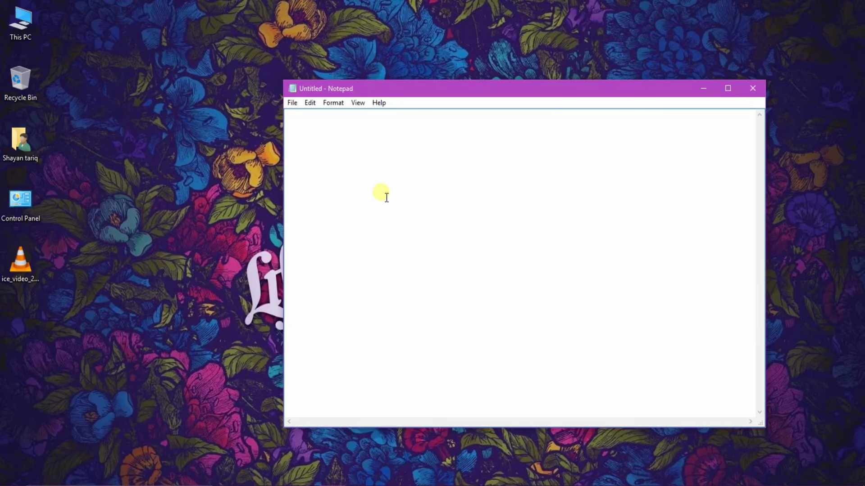
pyautogui.write('<')
pyautogui.write('>')
pyautogui.write('ht')
pyautogui.write('ml')
pyautogui.write('<>')
pyautogui.press('Left')
pyautogui.write('/')
pyautogui.write('ht')
pyautogui.write('ml')
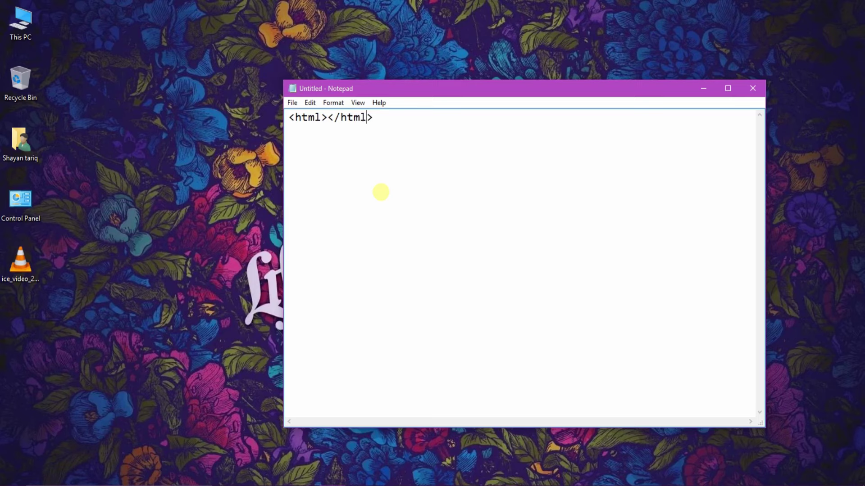
pyautogui.press('Left')
pyautogui.press('Left')
pyautogui.press('Left')
pyautogui.press('Return')
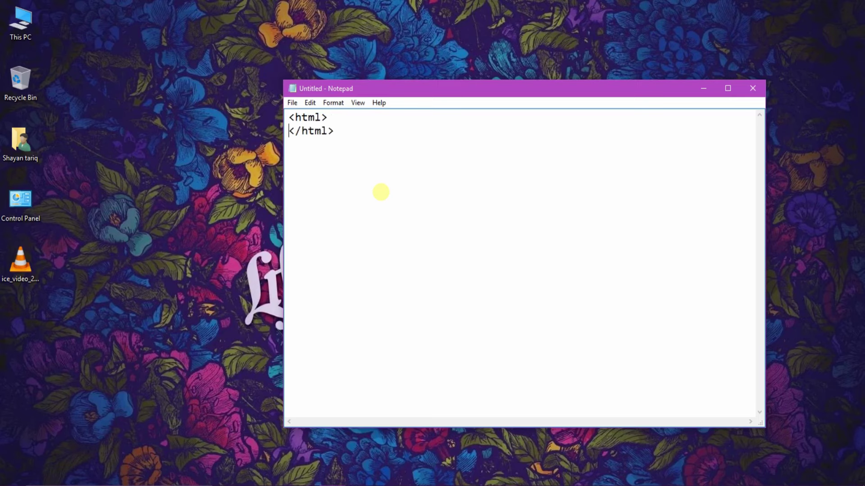
pyautogui.press('Up')
pyautogui.press('Return')
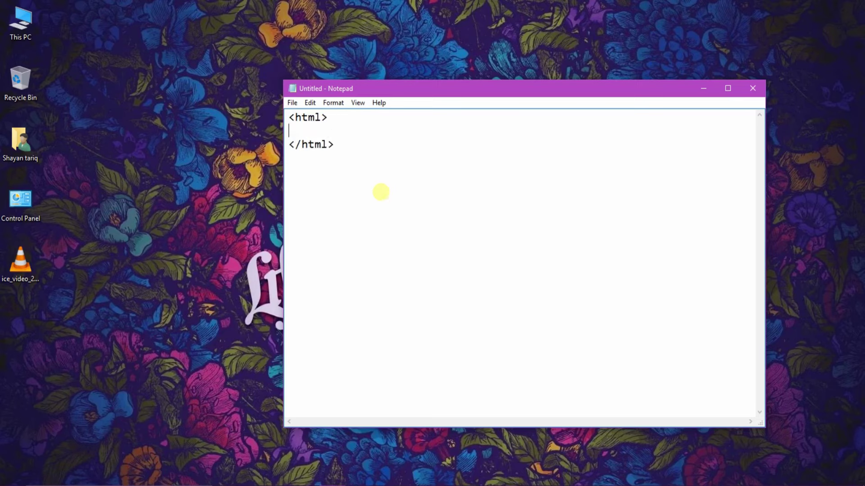
pyautogui.press('Return')
pyautogui.press('Return')
pyautogui.press('Up')
pyautogui.press('Up')
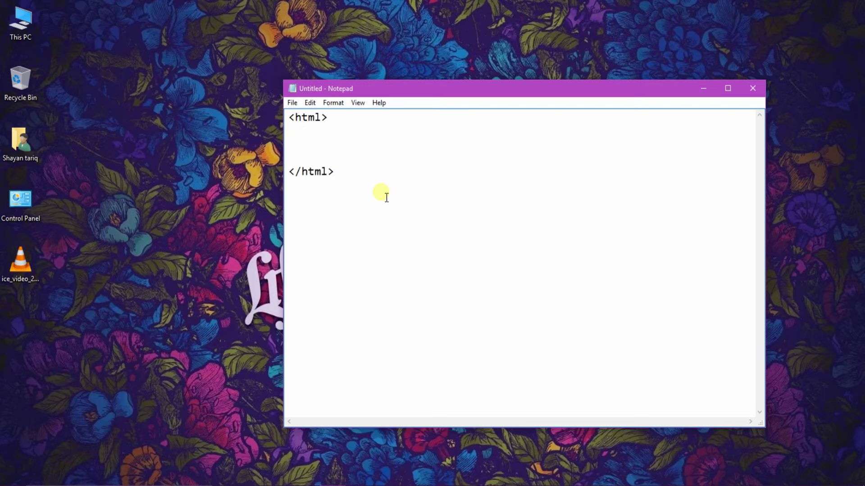
# - Add a head with <title>1st html page</title>, followed by an opening <body> tag
pyautogui.write('<>')
pyautogui.write('he')
pyautogui.write('ad')
pyautogui.write('<>')
pyautogui.write('/')
pyautogui.write('hea')
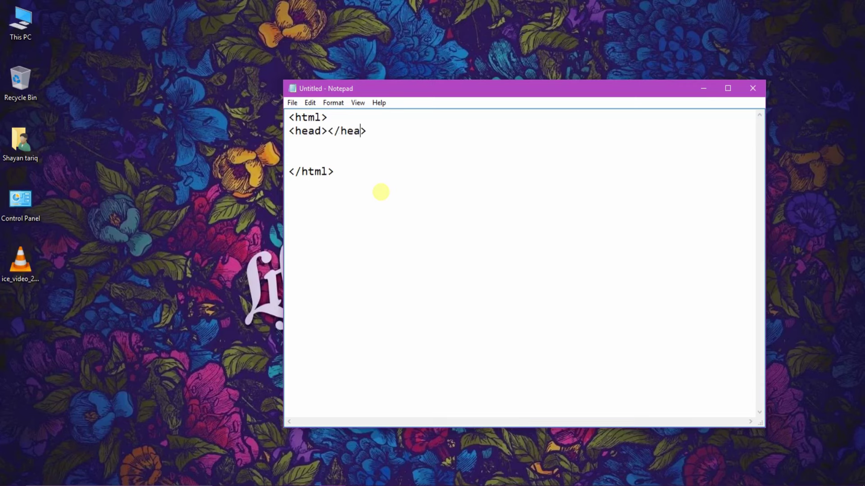
pyautogui.write('d')
pyautogui.write('<')
pyautogui.write('><')
pyautogui.press('Left')
pyautogui.write('tit')
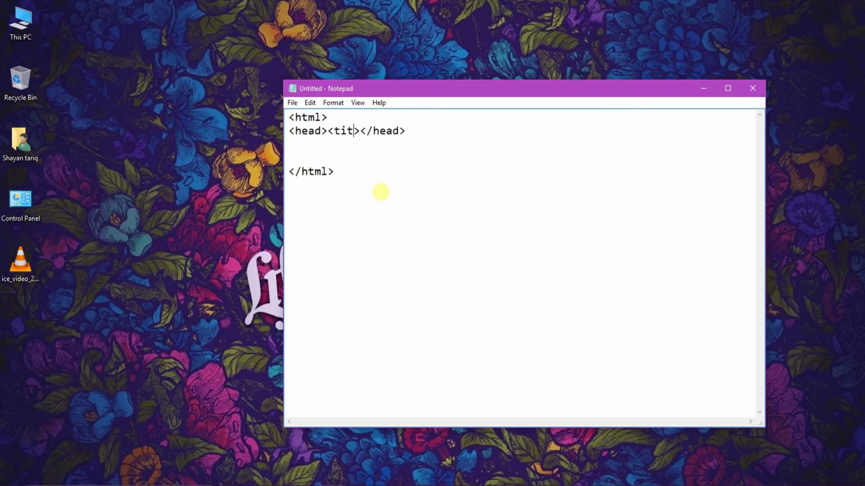
pyautogui.write('le')
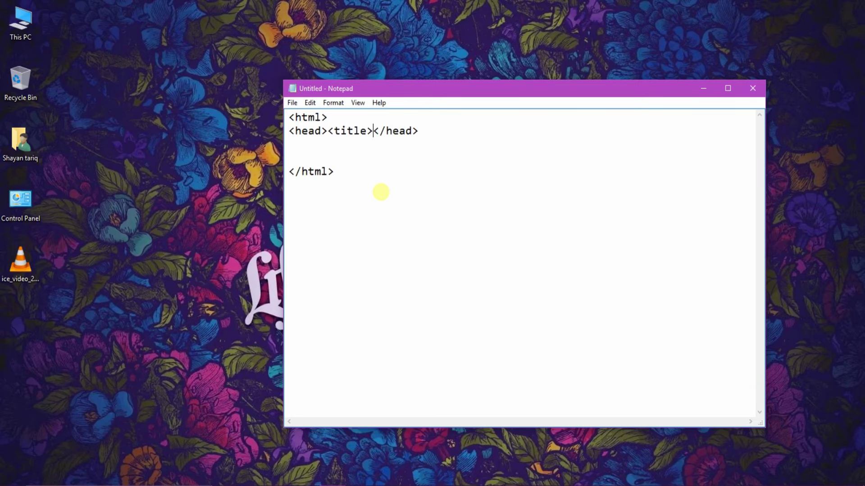
pyautogui.press('Right')
pyautogui.write('<>')
pyautogui.press('Left')
pyautogui.write('/')
pyautogui.write('ti')
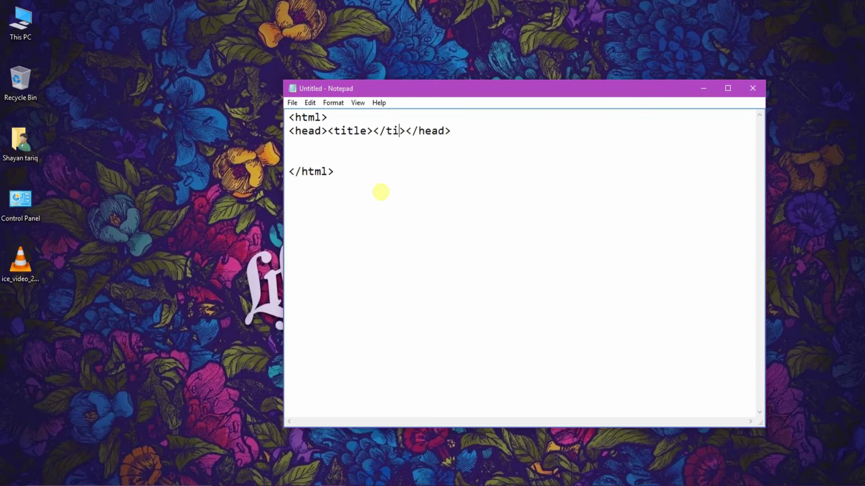
pyautogui.write('tle')
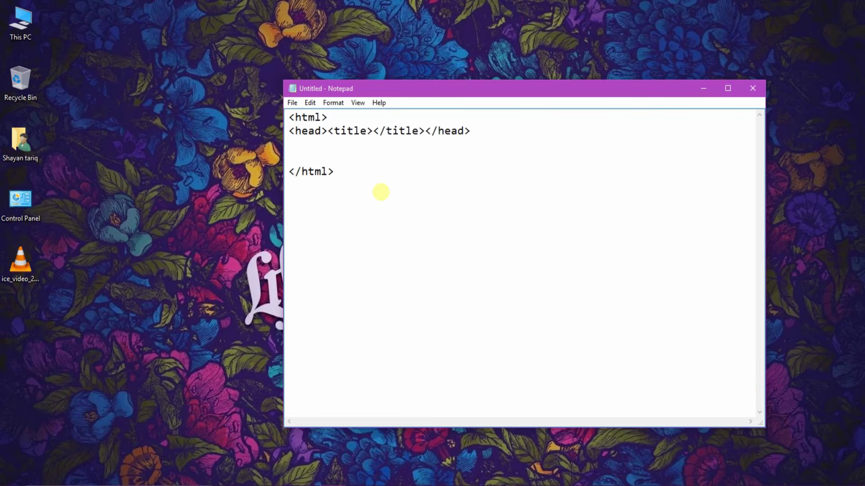
pyautogui.press('Left')
pyautogui.press('Left')
pyautogui.press('Left')
pyautogui.press('Left')
pyautogui.press('Left')
pyautogui.press('Left')
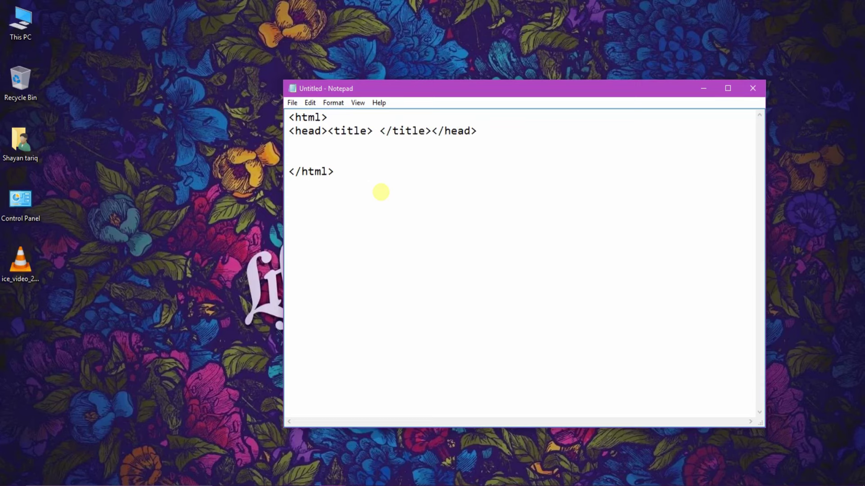
pyautogui.write('1s')
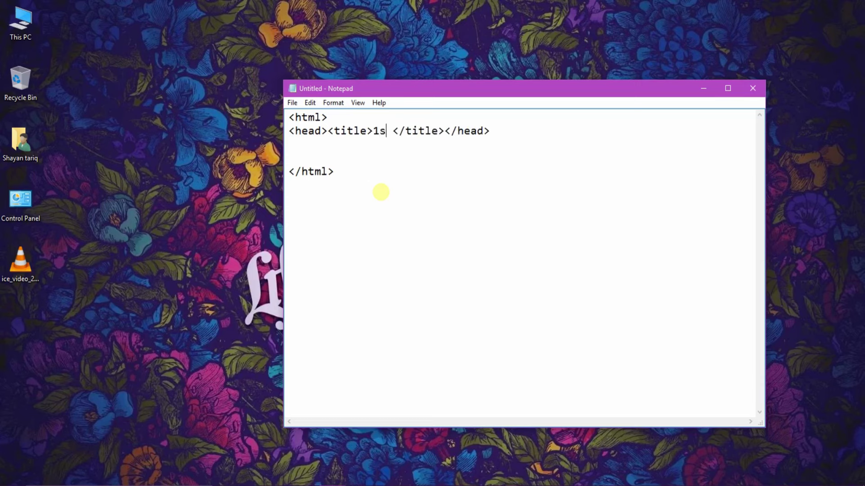
pyautogui.write('t ')
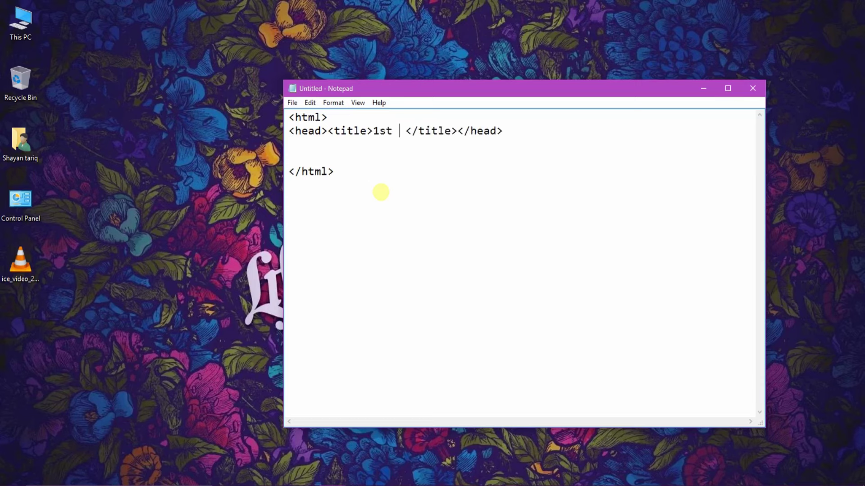
pyautogui.write('htm')
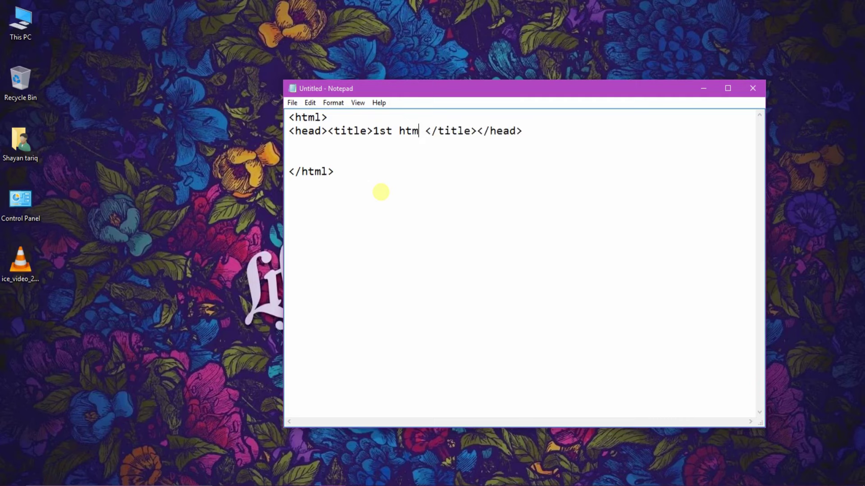
pyautogui.write('l p')
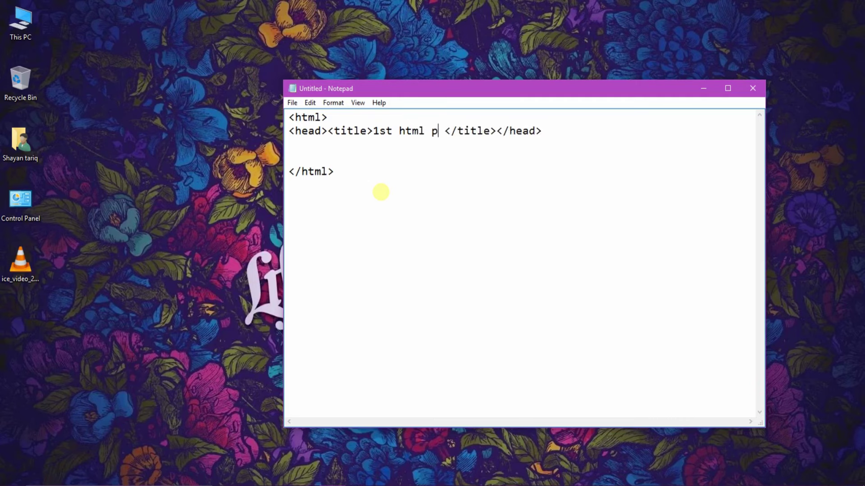
pyautogui.write('age')
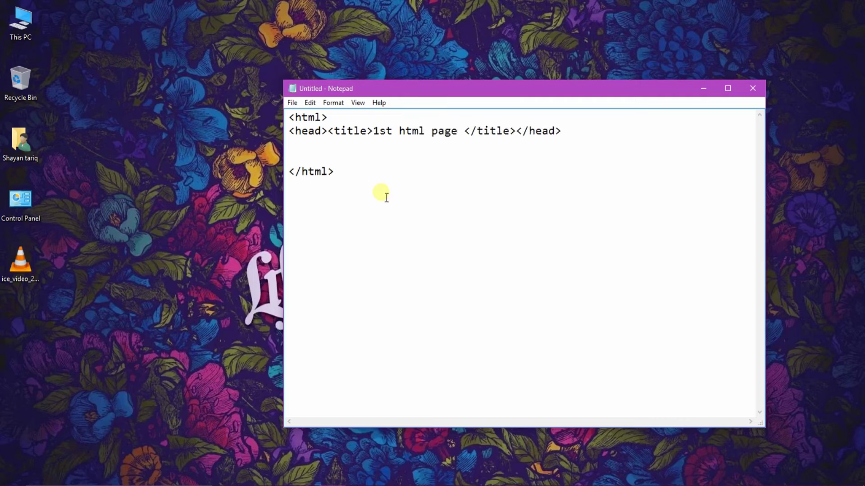
pyautogui.write('<>')
pyautogui.write('bo')
pyautogui.write('dy')
pyautogui.write('<>')
# - Close the body with </body> on its own line, leaving blank lines inside it
pyautogui.press('Left')
pyautogui.write('/')
pyautogui.press('BackSpace')
pyautogui.write('/')
pyautogui.press('BackSpace')
pyautogui.write('/bo')
pyautogui.write('dy')
pyautogui.press('Left')
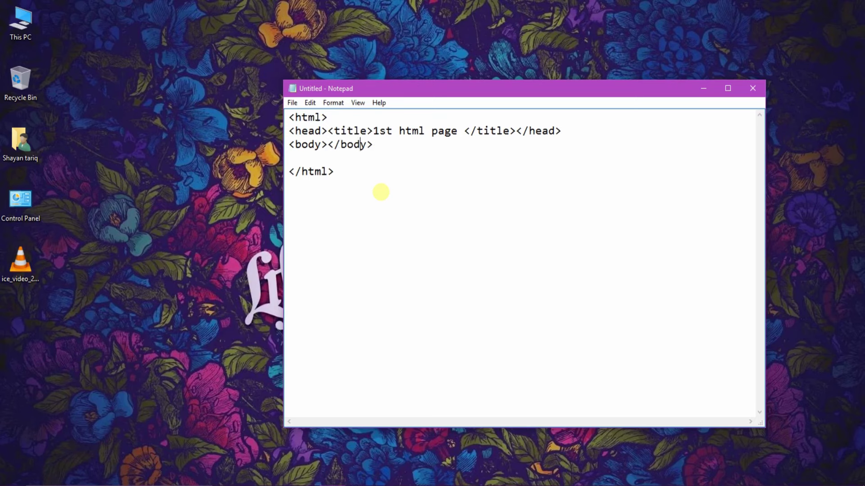
pyautogui.press('Left')
pyautogui.press('Left')
pyautogui.press('Left')
pyautogui.press('Left')
pyautogui.press('Left')
pyautogui.press('Return')
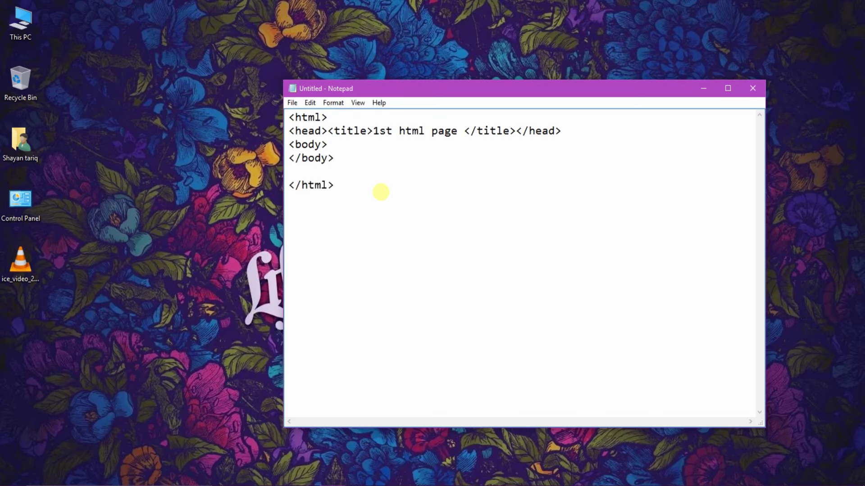
pyautogui.press('Up')
pyautogui.press('Return')
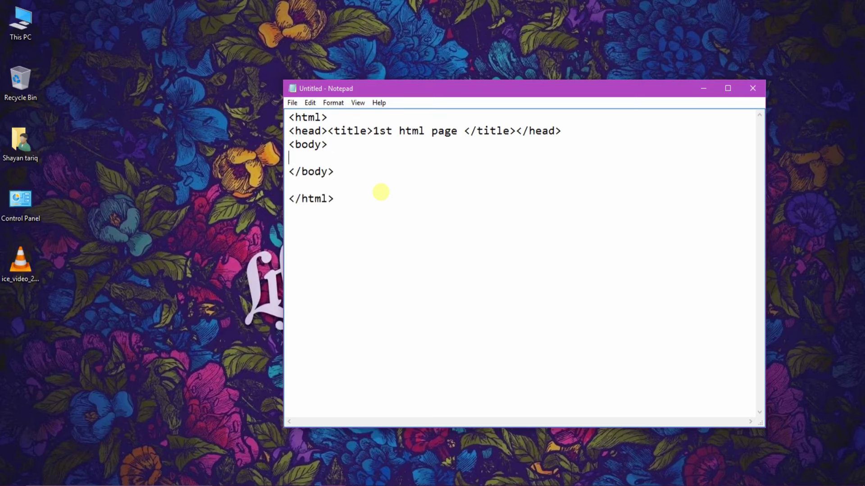
pyautogui.press('Return')
pyautogui.press('Up')
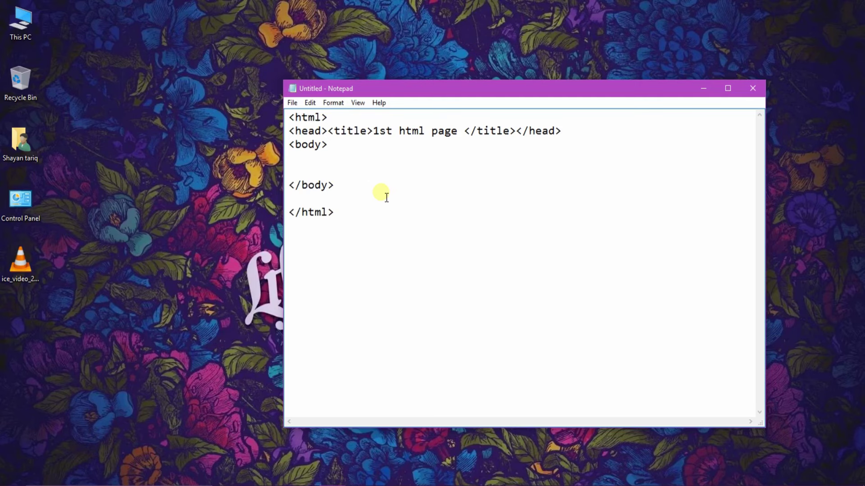
# - Add an h1 heading reading 'hello world' inside the body
pyautogui.write('<>')
pyautogui.write('h')
pyautogui.write('1>')
pyautogui.press('Right')
pyautogui.write('<h1><')
pyautogui.write('h1')
pyautogui.press('Left')
pyautogui.write('hw')
pyautogui.press('BackSpace')
pyautogui.write('ello ')
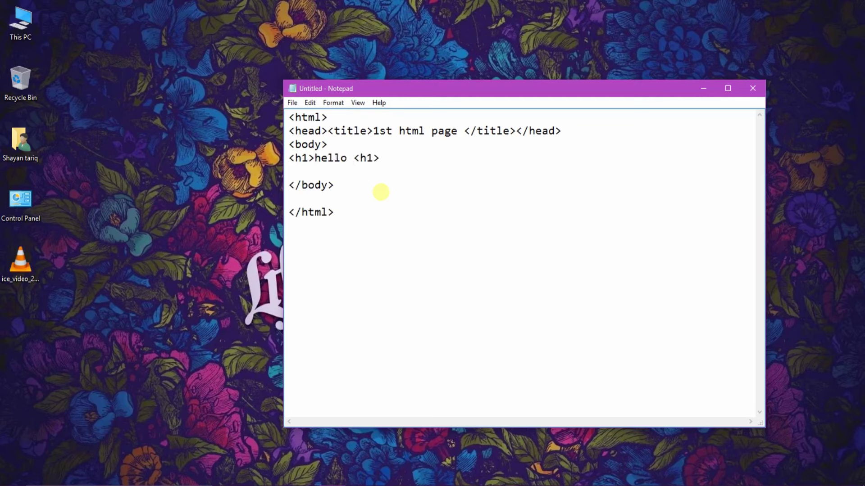
pyautogui.write('world')
# - Start Save As to the Desktop with the file name 1st.htnl
pyautogui.click(294, 103)
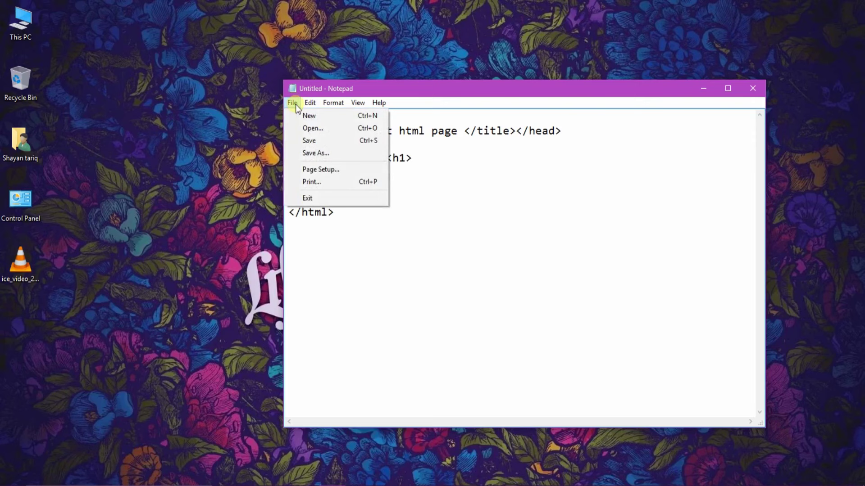
pyautogui.click(316, 154)
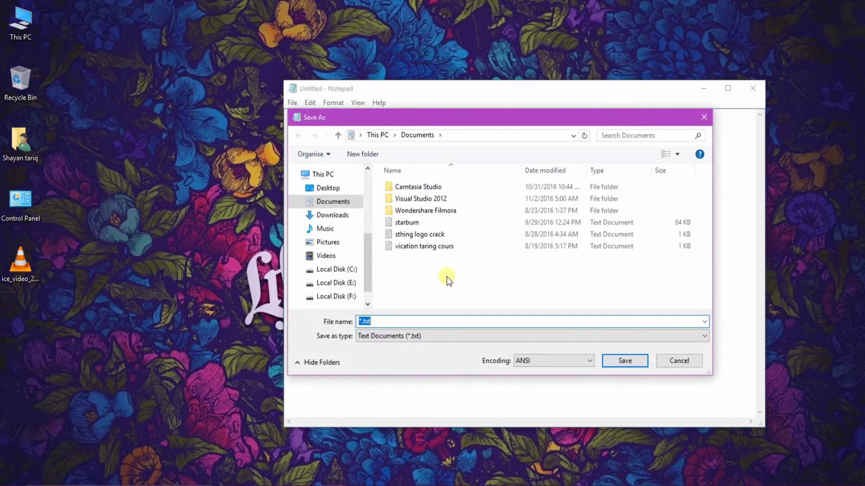
pyautogui.moveTo(331, 230)
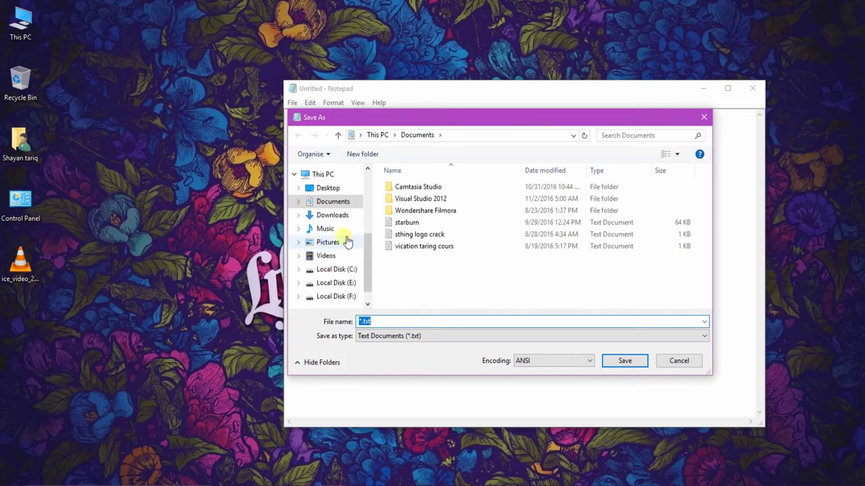
pyautogui.click(341, 190)
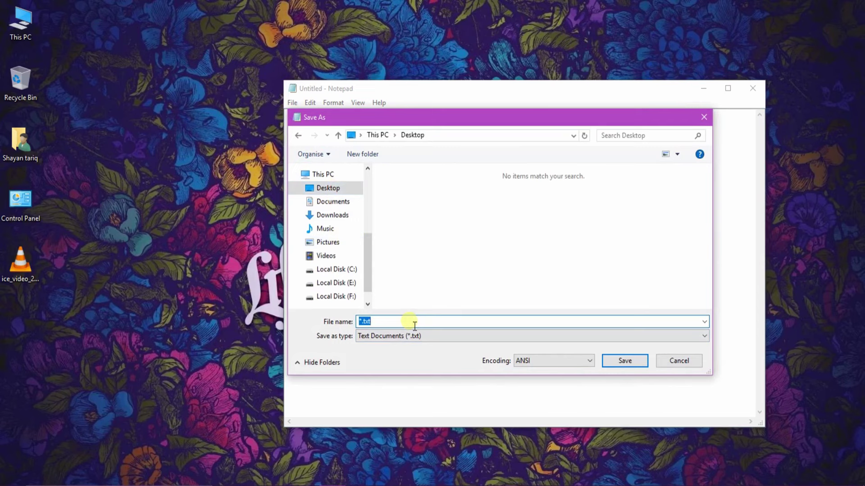
pyautogui.write('1st')
pyautogui.write('.')
pyautogui.write('h')
pyautogui.write('tml')
# - Save, then resave the page to the Desktop with the corrected name 1st.html
pyautogui.click(627, 362)
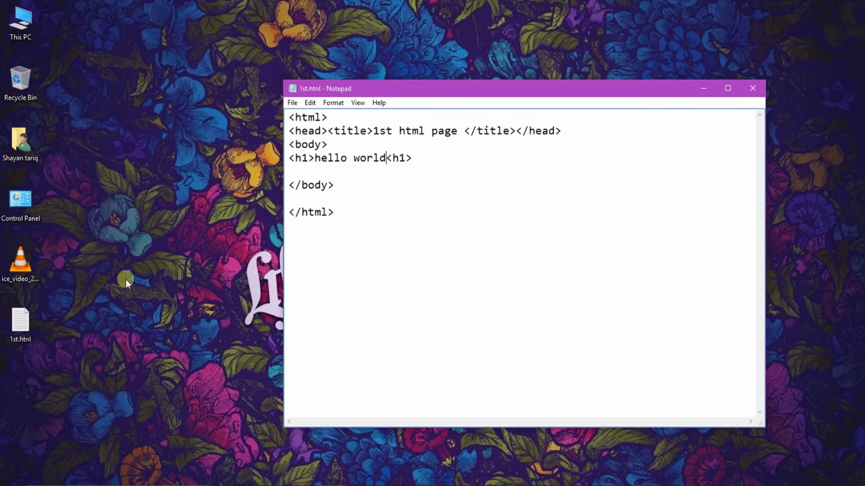
pyautogui.click(288, 105)
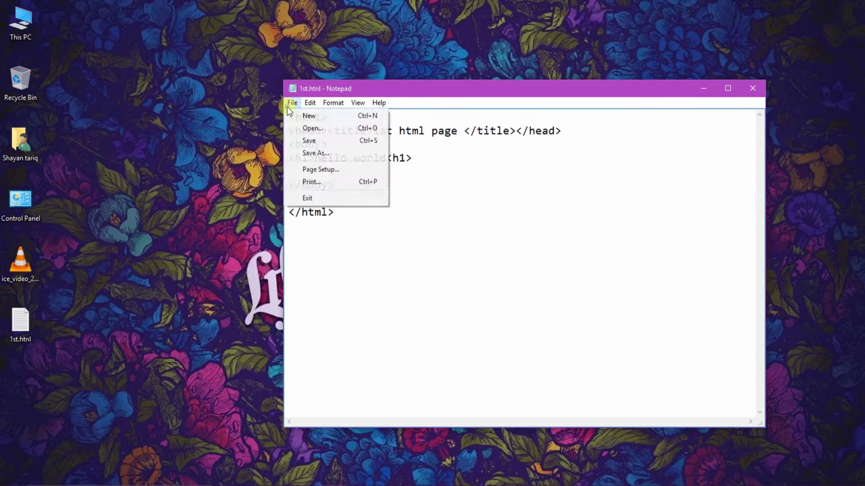
pyautogui.click(311, 152)
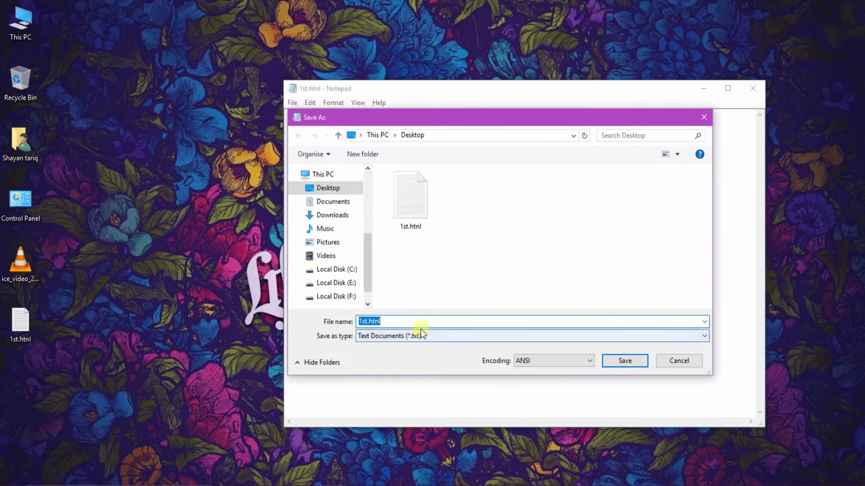
pyautogui.press('End')
pyautogui.press('BackSpace')
pyautogui.press('BackSpace')
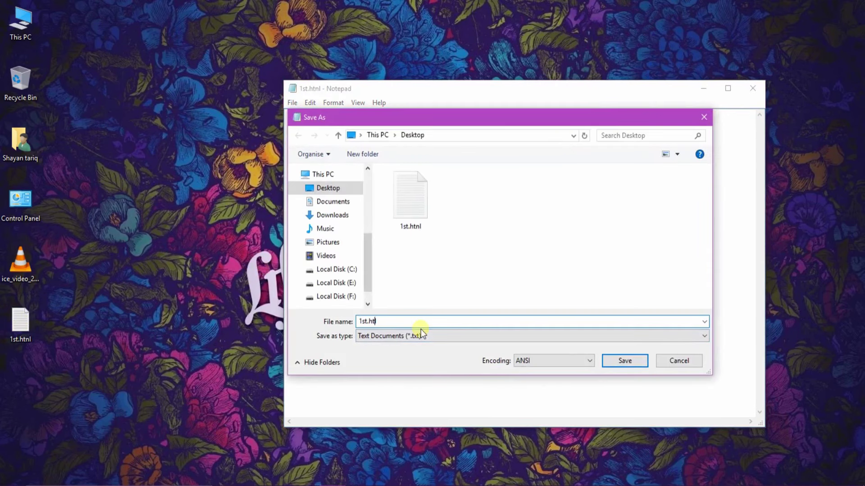
pyautogui.write('ml')
pyautogui.click(617, 360)
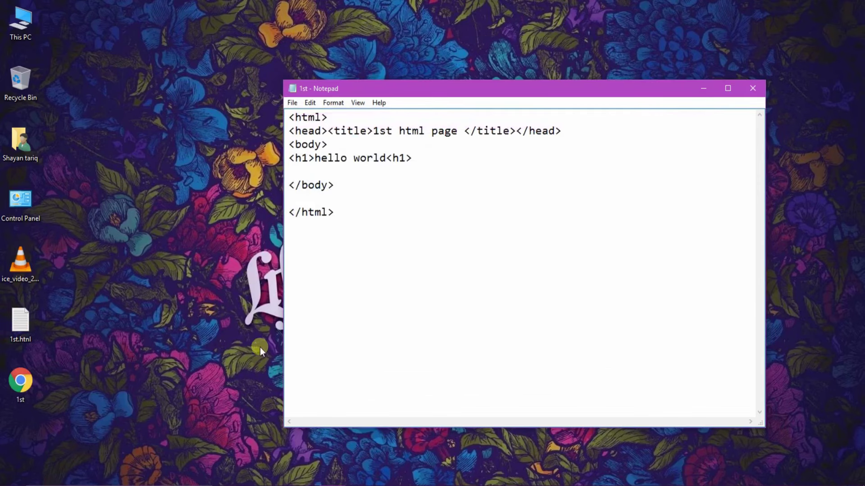
# - Permanently delete 1st.htnl from the desktop and open 1st.html in the browser
pyautogui.click(20, 323)
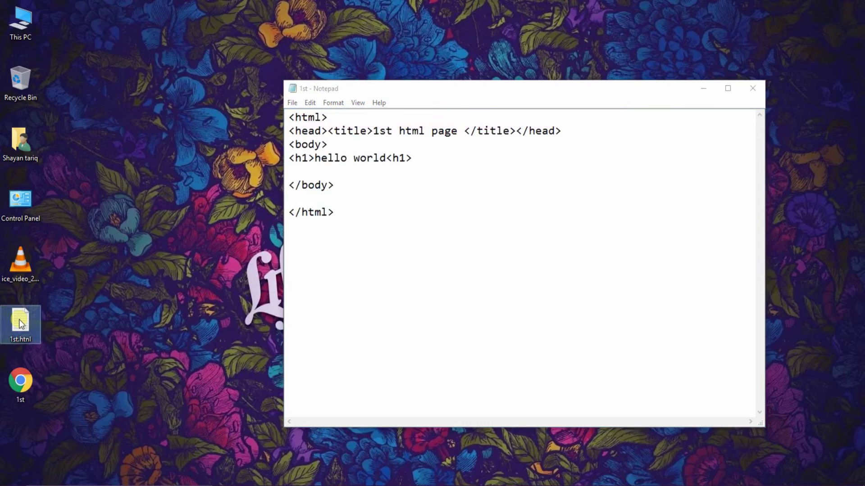
pyautogui.hotkey('shift', 'Delete')
pyautogui.press('Return')
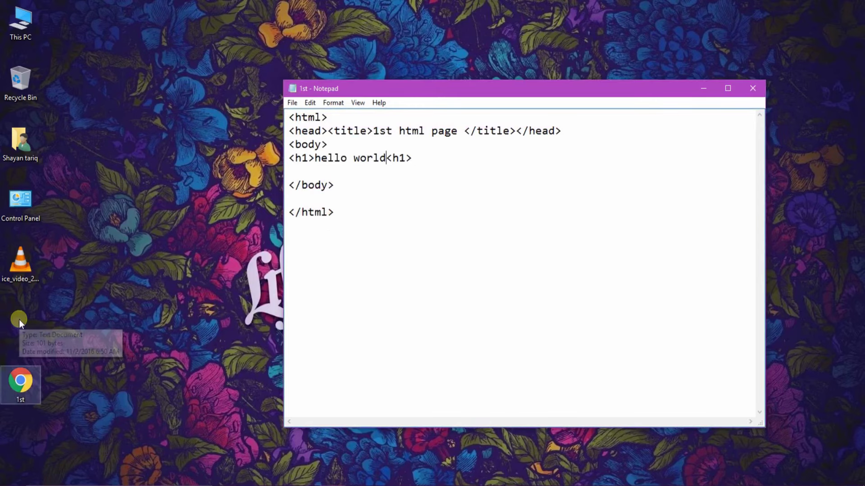
pyautogui.doubleClick(21, 382)
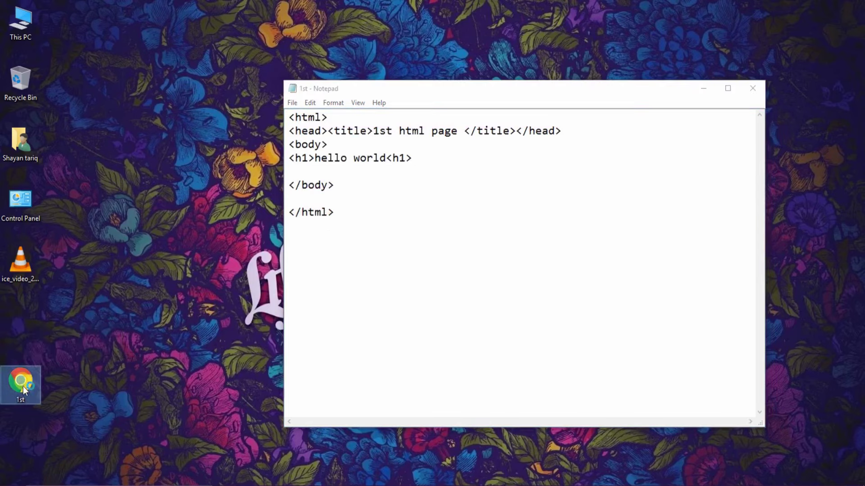